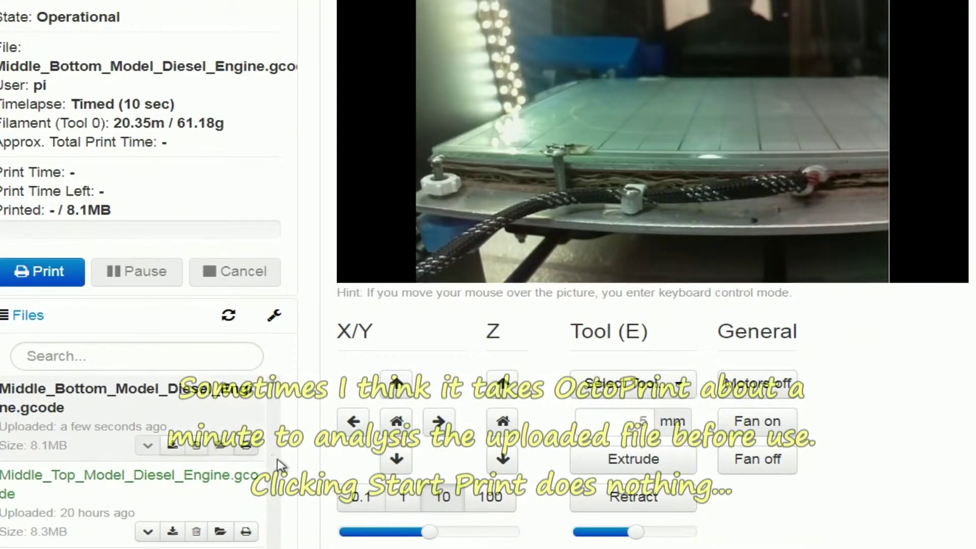
Step: Start Load and Print on the Middle_Bottom file three times, dismissing each spool confirmation
{"action": "left_click", "coordinate": [248, 450]}
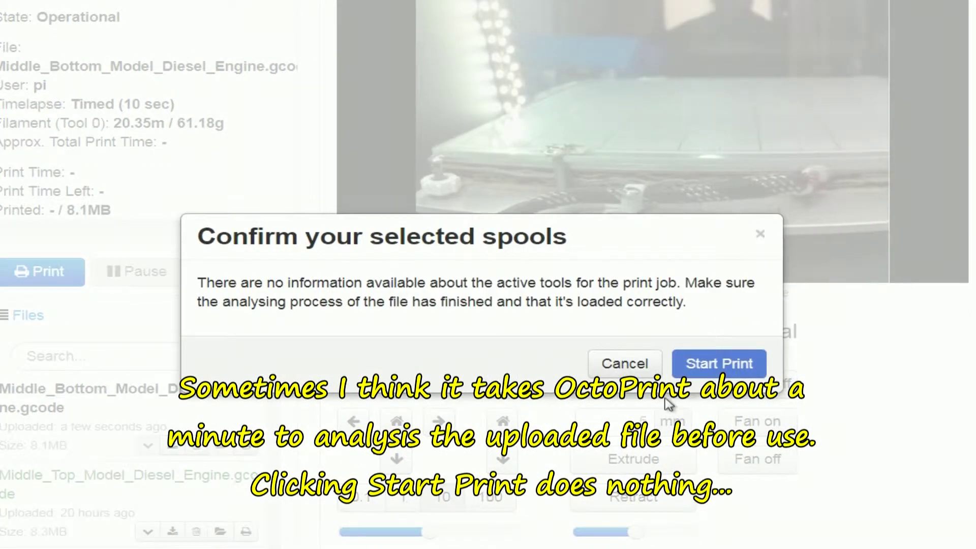
{"action": "left_click", "coordinate": [641, 368]}
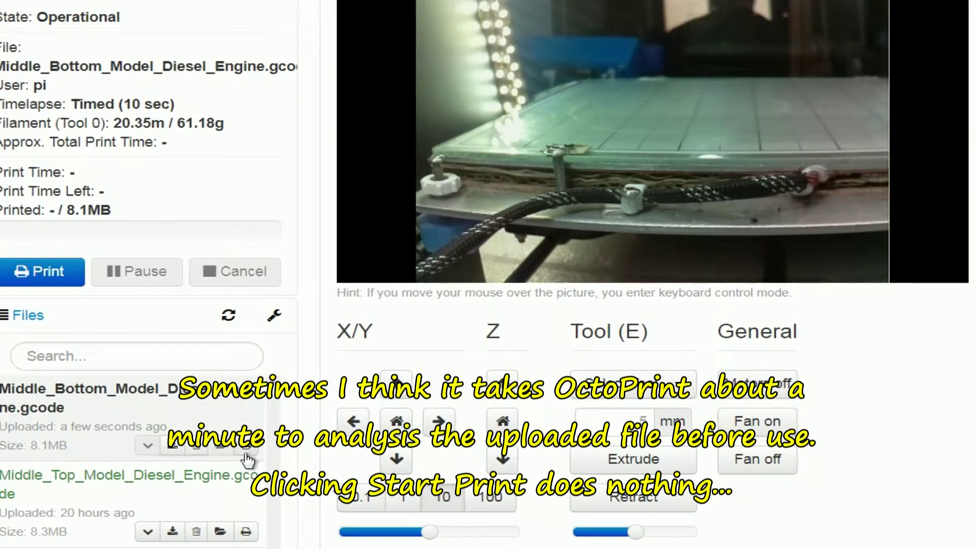
{"action": "left_click", "coordinate": [254, 451]}
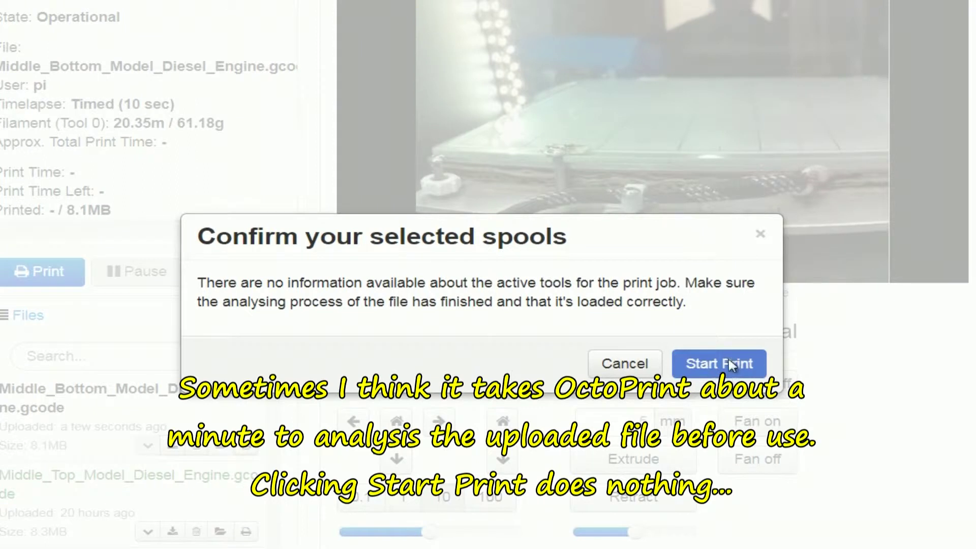
{"action": "left_click", "coordinate": [643, 364]}
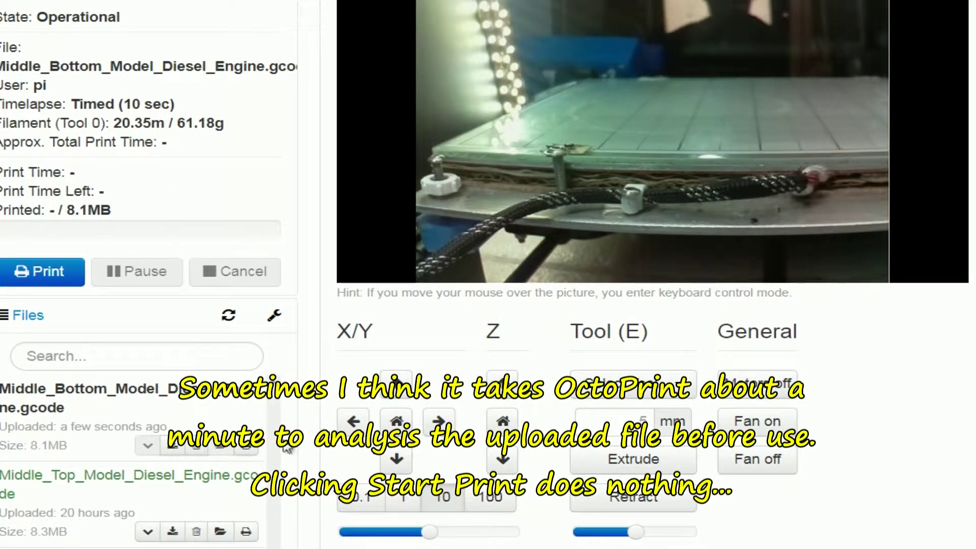
{"action": "left_click", "coordinate": [243, 450]}
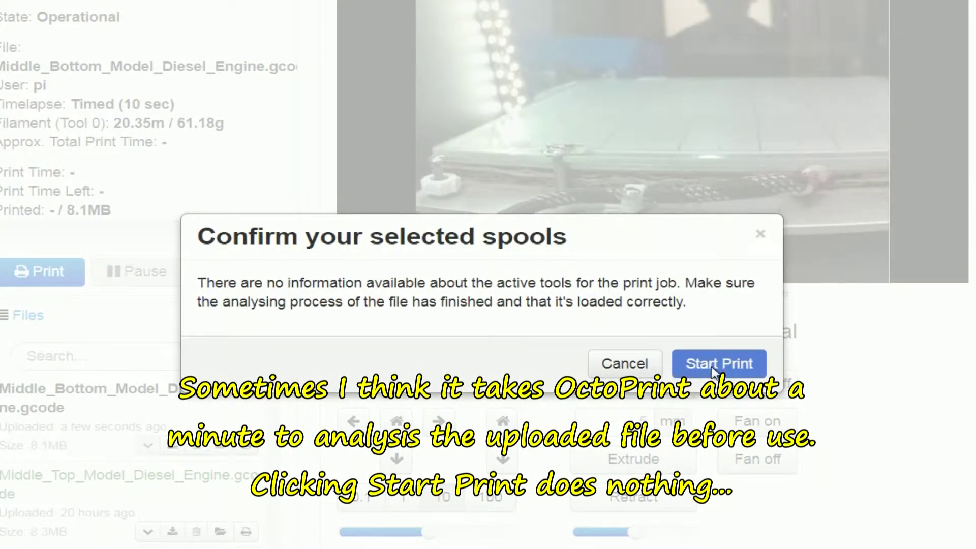
{"action": "left_click", "coordinate": [641, 364]}
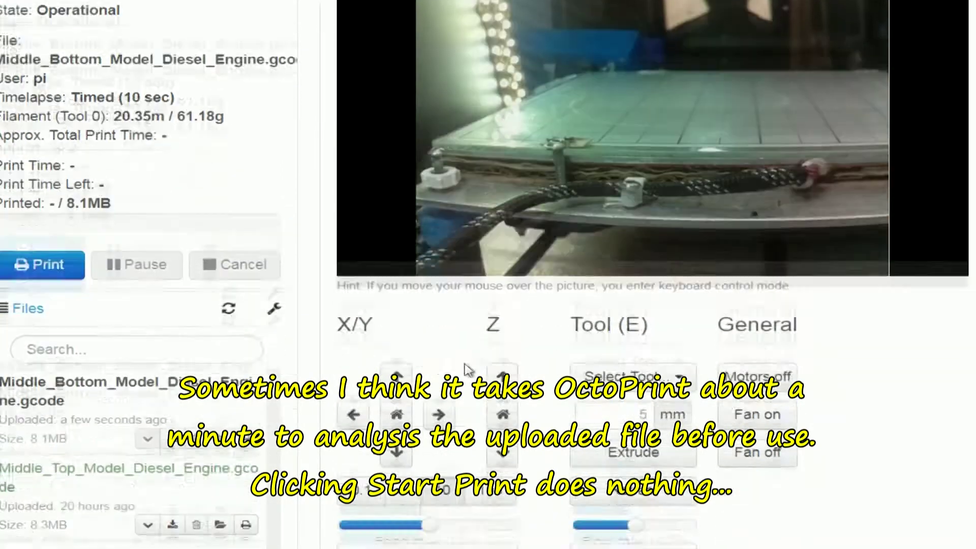
Step: Retry Load and Print on the Middle_Bottom file twice more, cancelling the spool confirmation each time
{"action": "scroll", "coordinate": [371, 167], "scroll_direction": "down", "scroll_amount": 2}
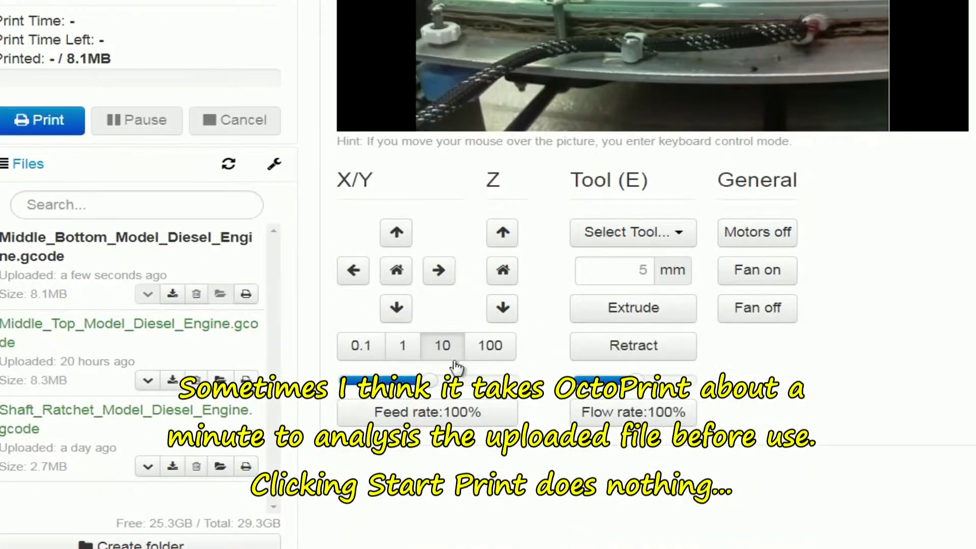
{"action": "left_click", "coordinate": [246, 295]}
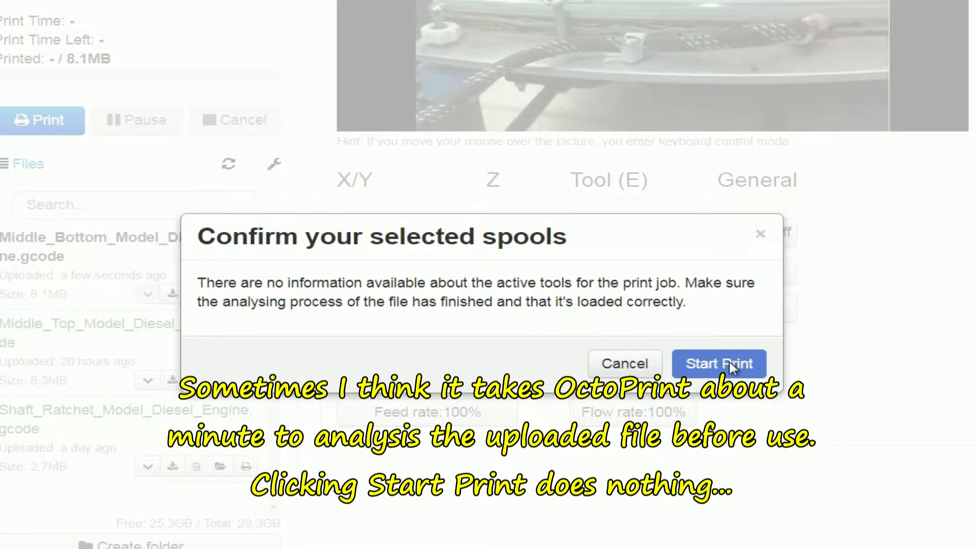
{"action": "left_click", "coordinate": [761, 234]}
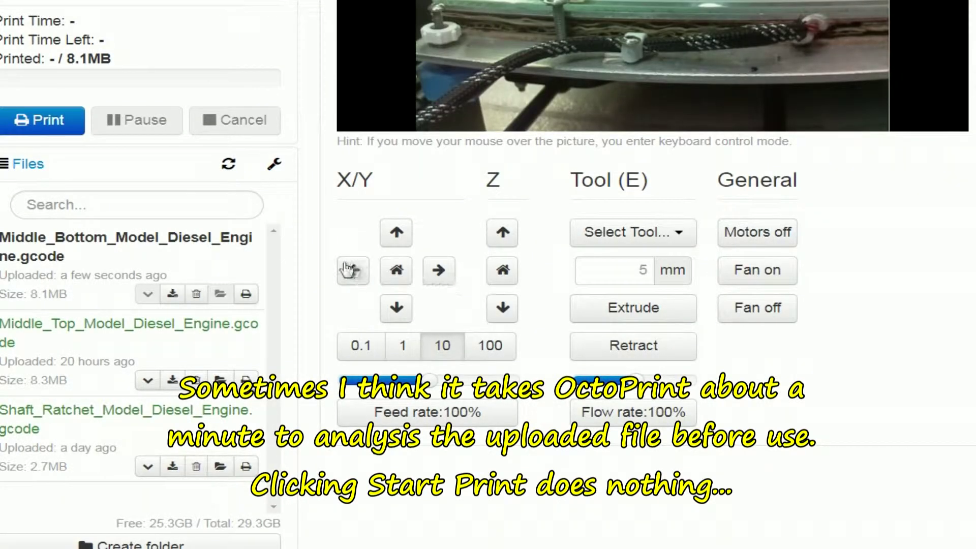
{"action": "left_click", "coordinate": [246, 295]}
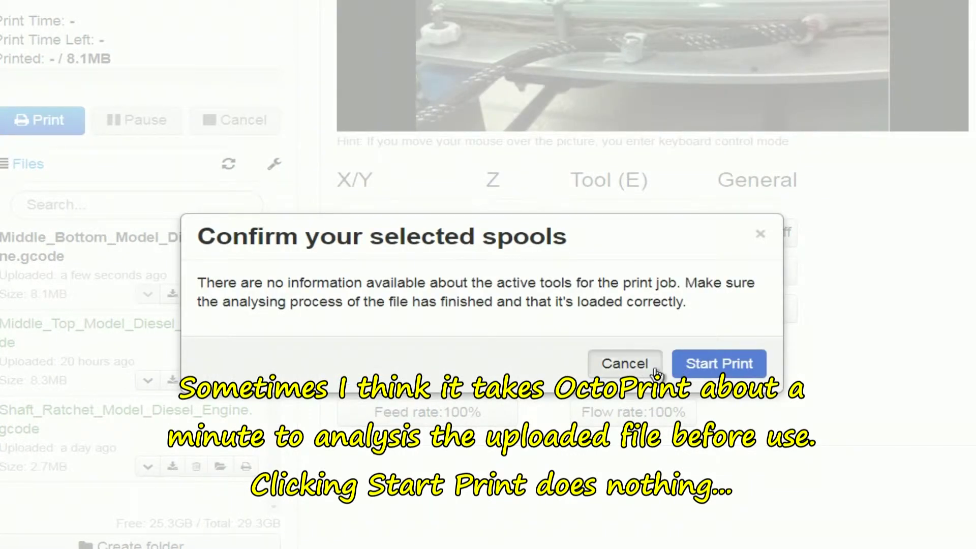
{"action": "left_click", "coordinate": [624, 363]}
{"action": "scroll", "coordinate": [843, 399], "scroll_direction": "up", "scroll_amount": 3}
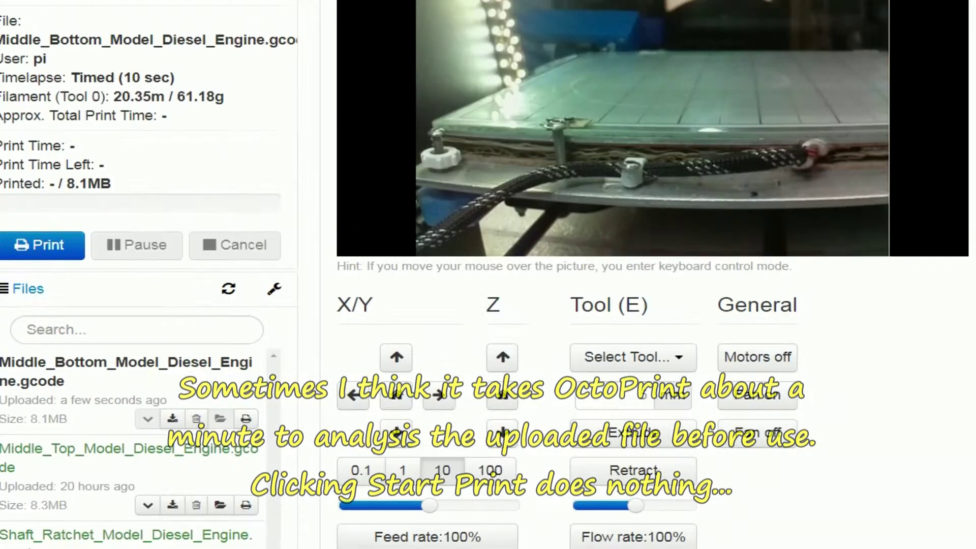
Step: Assign the eBay Cheap Blue 839g - PLA spool to Tool 0 and start the Middle_Bottom_Model_Diesel_Engine print
{"action": "left_click", "coordinate": [246, 419]}
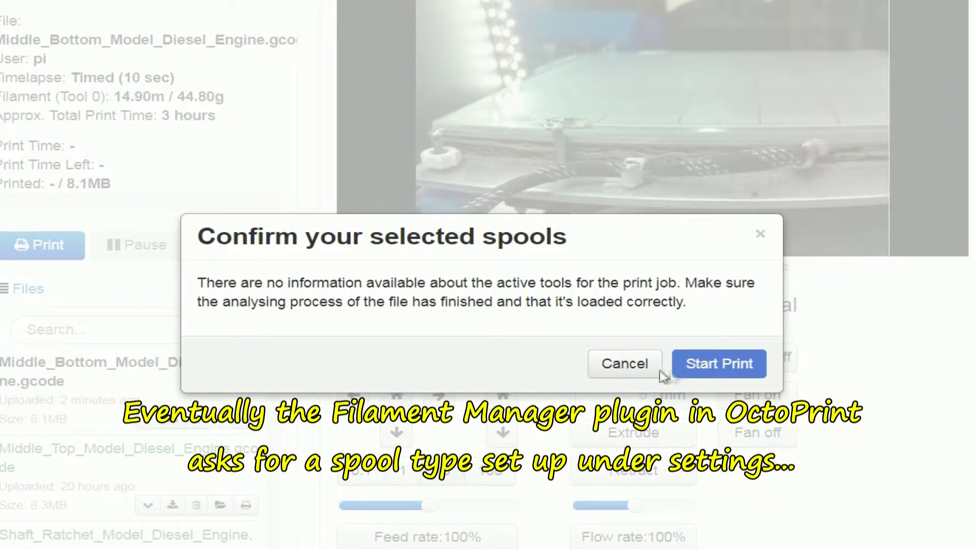
{"action": "left_click", "coordinate": [643, 366]}
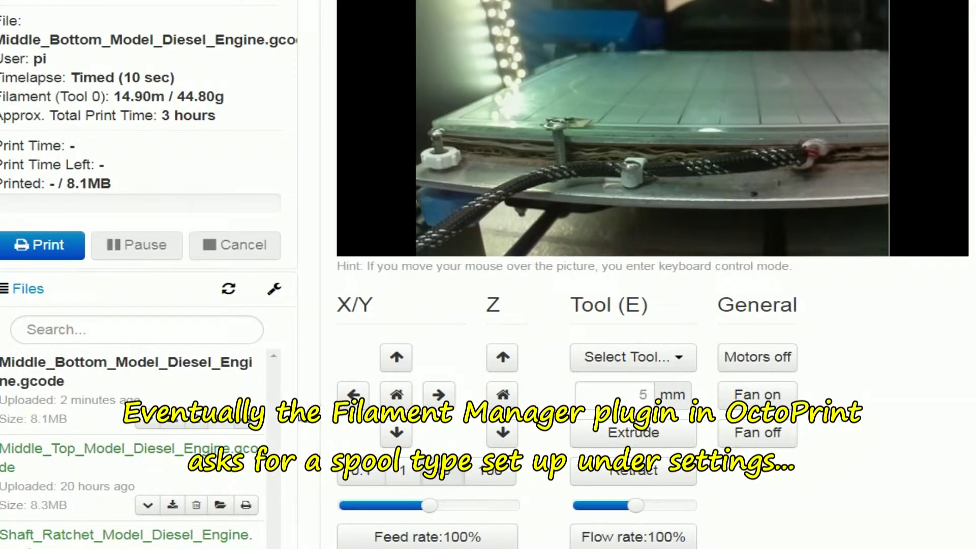
{"action": "left_click", "coordinate": [254, 424]}
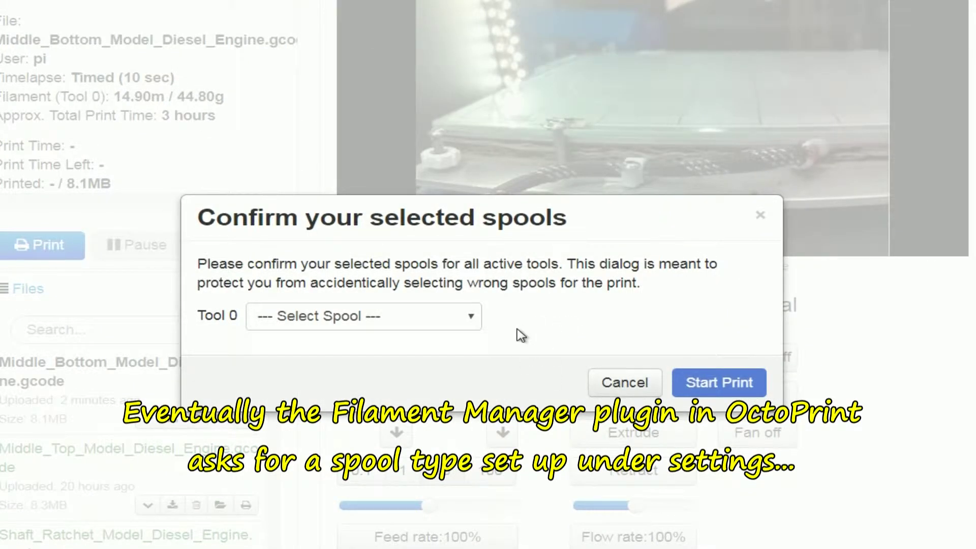
{"action": "left_click", "coordinate": [470, 319]}
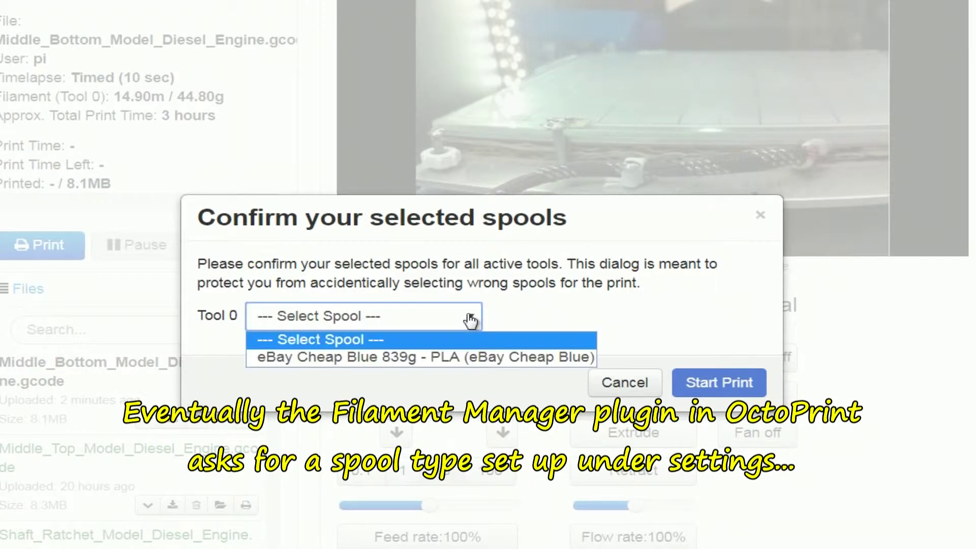
{"action": "left_click", "coordinate": [401, 356]}
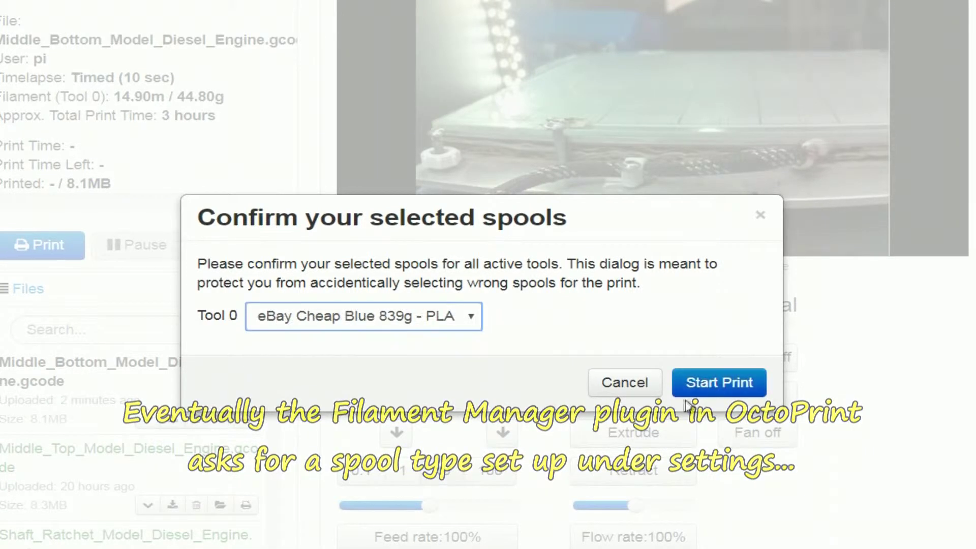
{"action": "left_click", "coordinate": [724, 393]}
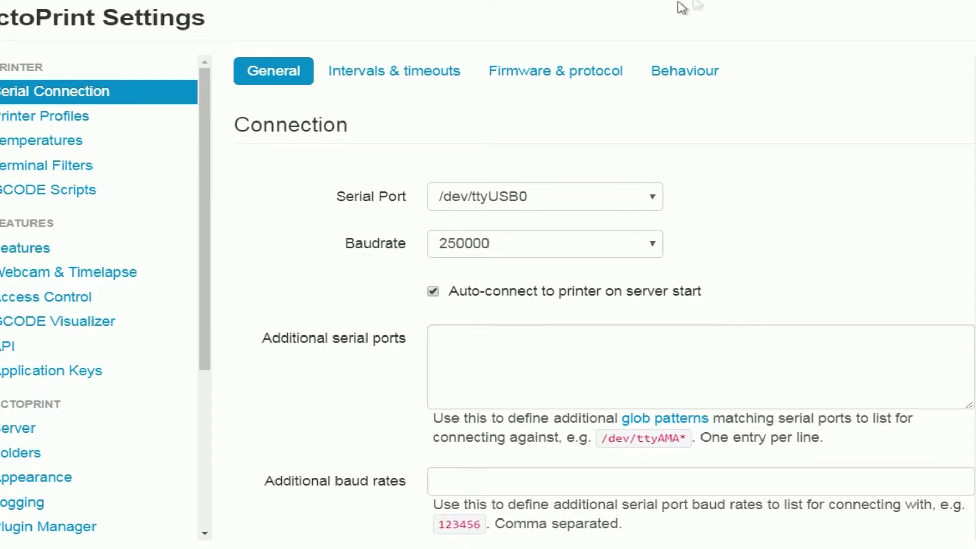
Step: Open Filament Manager under Plugins to list the eBay Cheap Blue PLA spool with 839g remaining
{"action": "scroll", "coordinate": [209, 231], "scroll_direction": "down", "scroll_amount": 2}
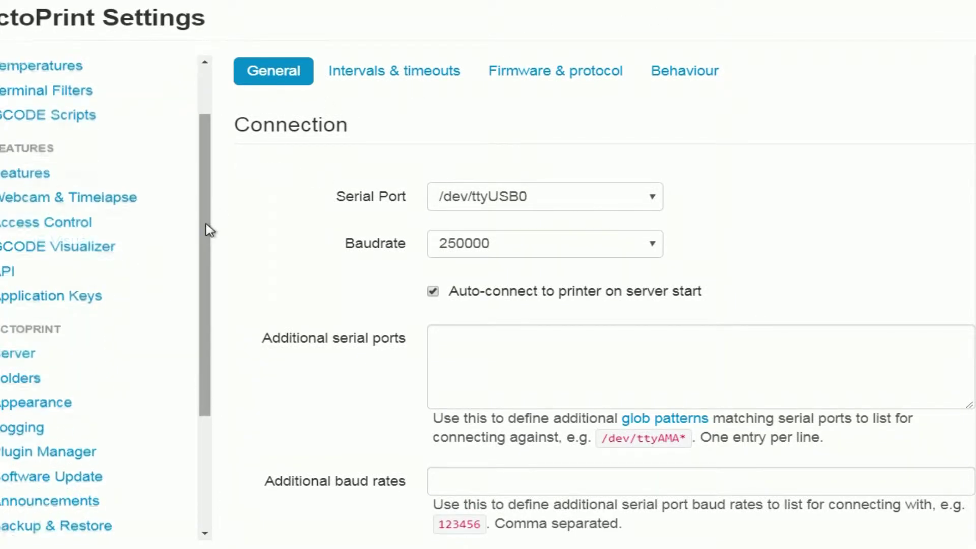
{"action": "scroll", "coordinate": [209, 231], "scroll_direction": "down", "scroll_amount": 6}
{"action": "scroll", "coordinate": [153, 355], "scroll_direction": "down", "scroll_amount": 1}
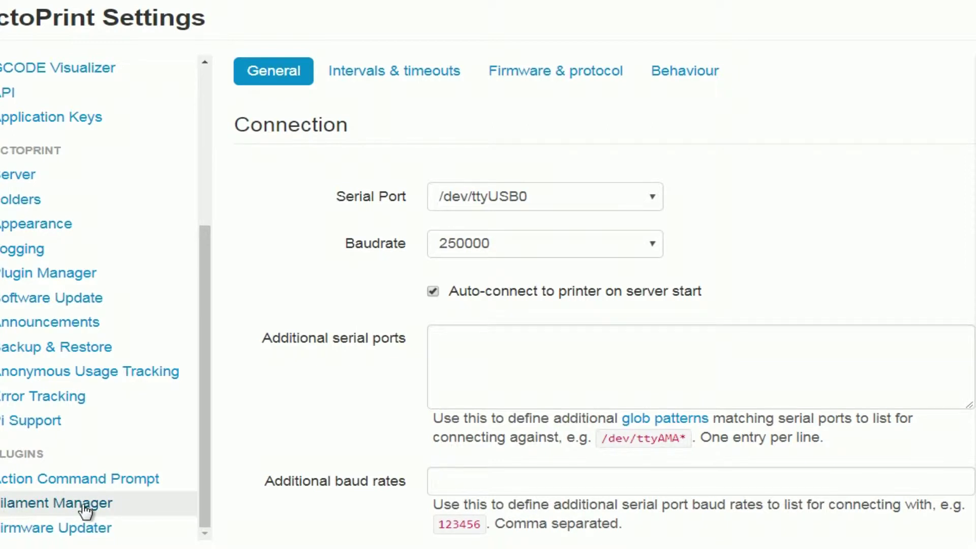
{"action": "left_click", "coordinate": [85, 509]}
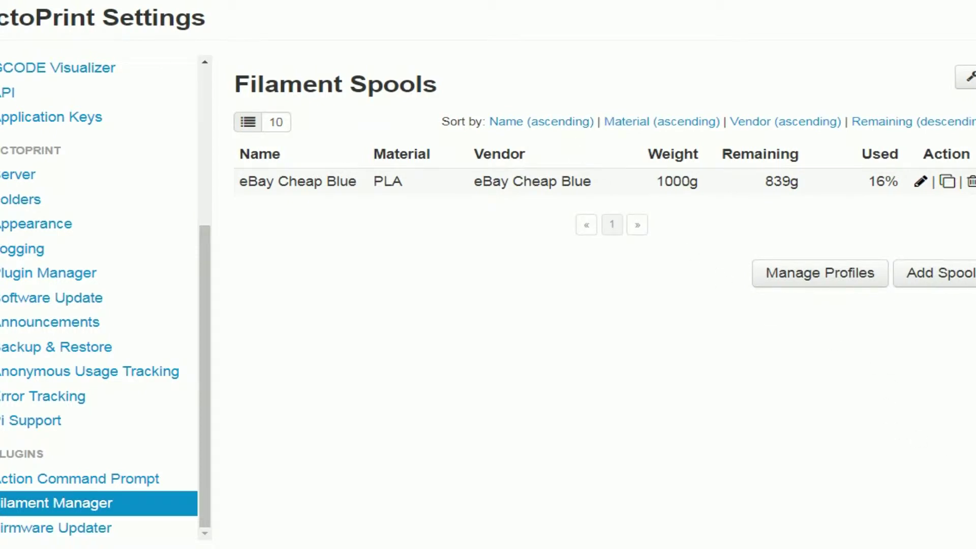
{"action": "left_click", "coordinate": [872, 277]}
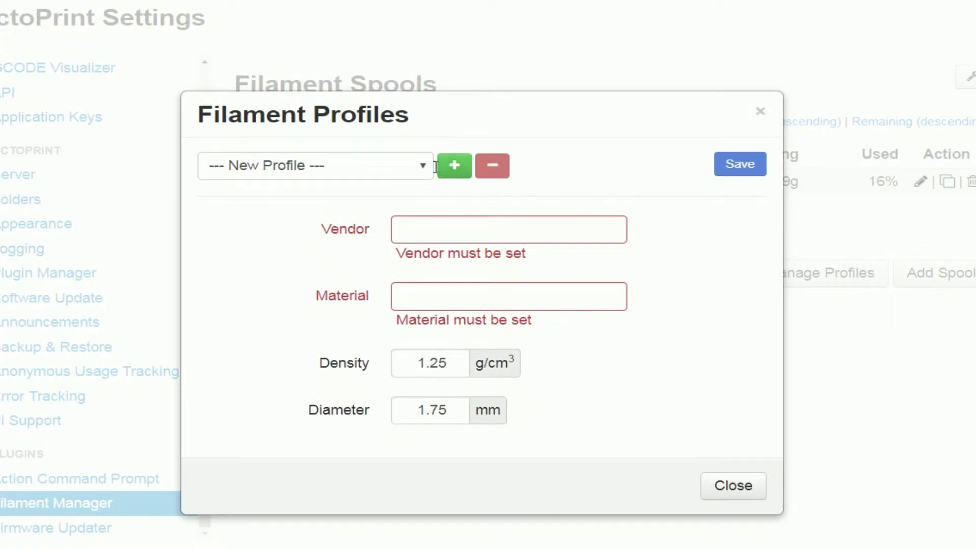
{"action": "left_click", "coordinate": [431, 169]}
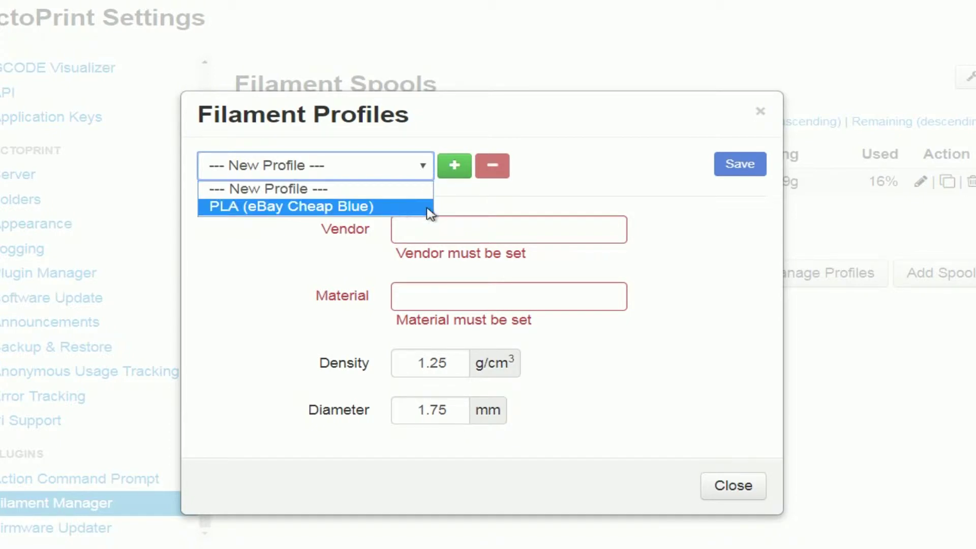
{"action": "left_click", "coordinate": [743, 483]}
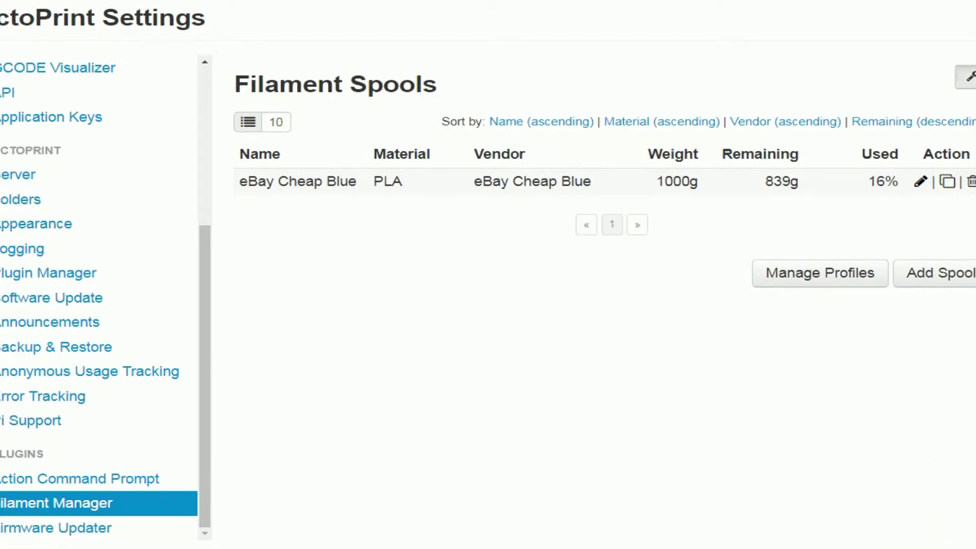
{"action": "left_click", "coordinate": [968, 77]}
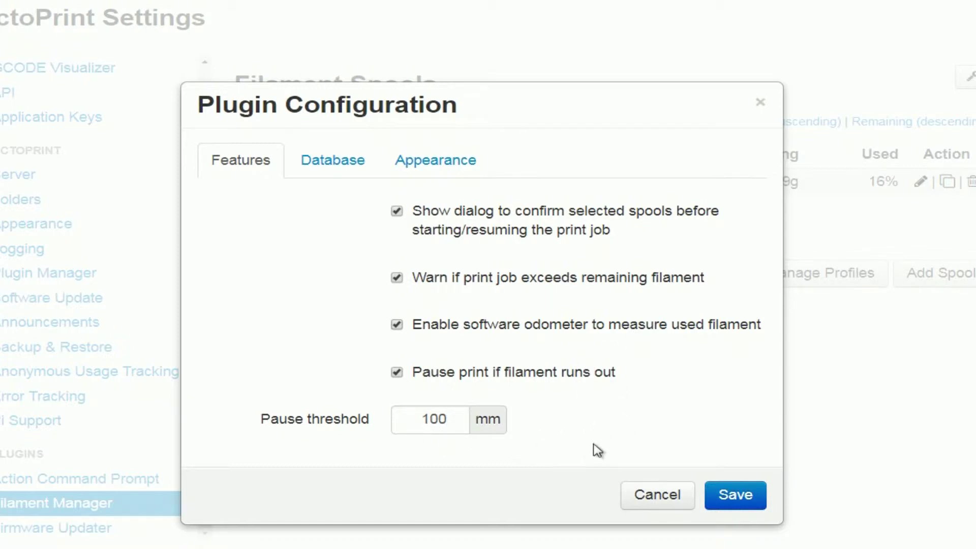
{"action": "left_click", "coordinate": [671, 500]}
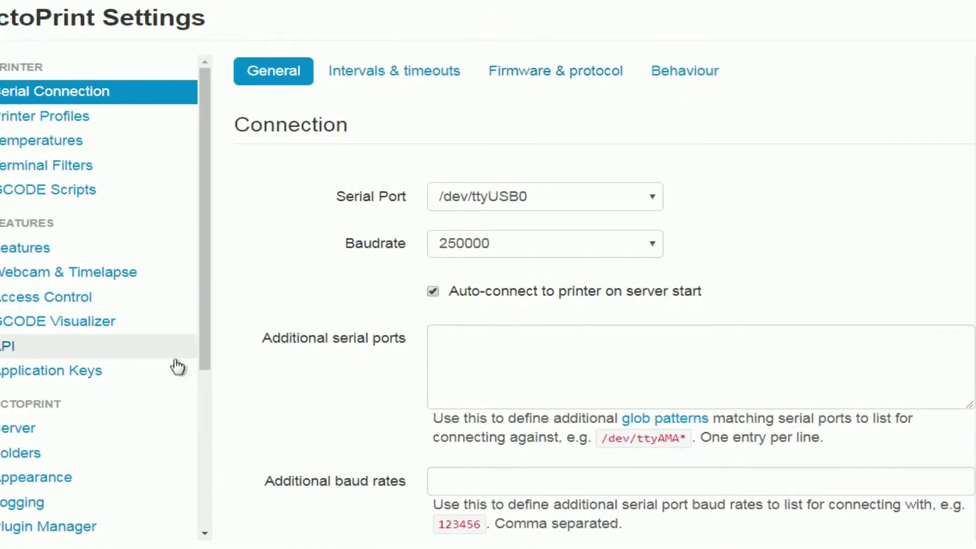
Step: Scroll down the reopened Settings sidebar
{"action": "scroll", "coordinate": [144, 385], "scroll_direction": "down", "scroll_amount": 2}
{"action": "scroll", "coordinate": [143, 394], "scroll_direction": "down", "scroll_amount": 3}
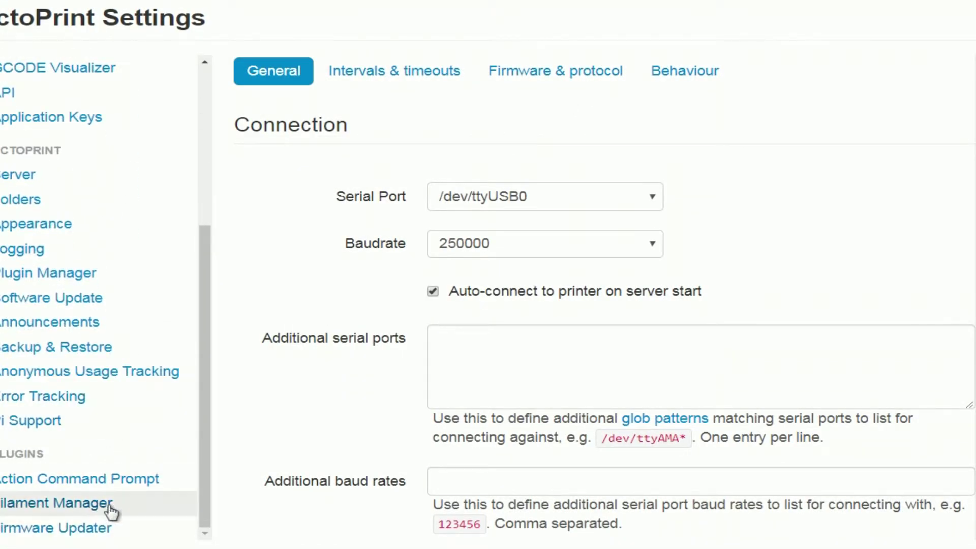
{"action": "left_click", "coordinate": [99, 515]}
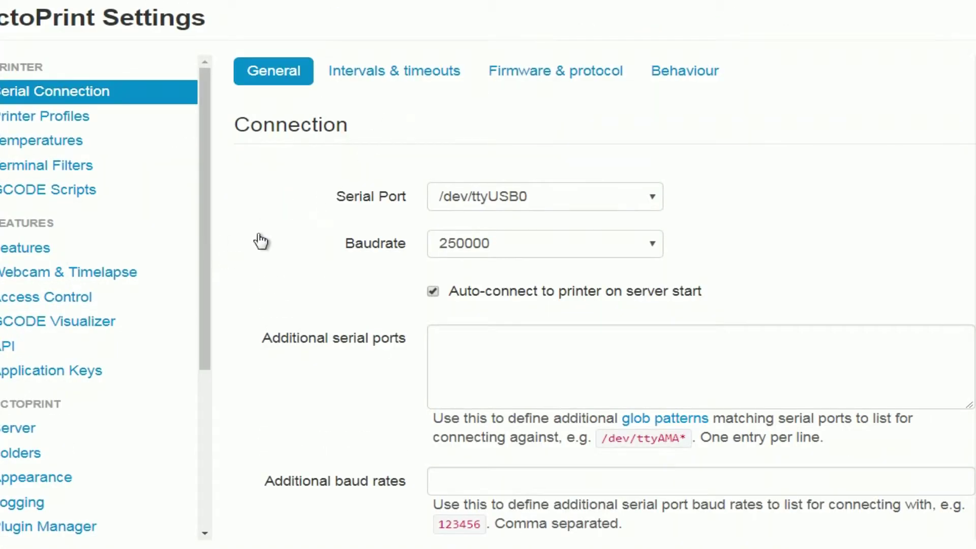
Step: Open the Plugin Manager page from the Settings sidebar
{"action": "scroll", "coordinate": [48, 246], "scroll_direction": "down", "scroll_amount": 3}
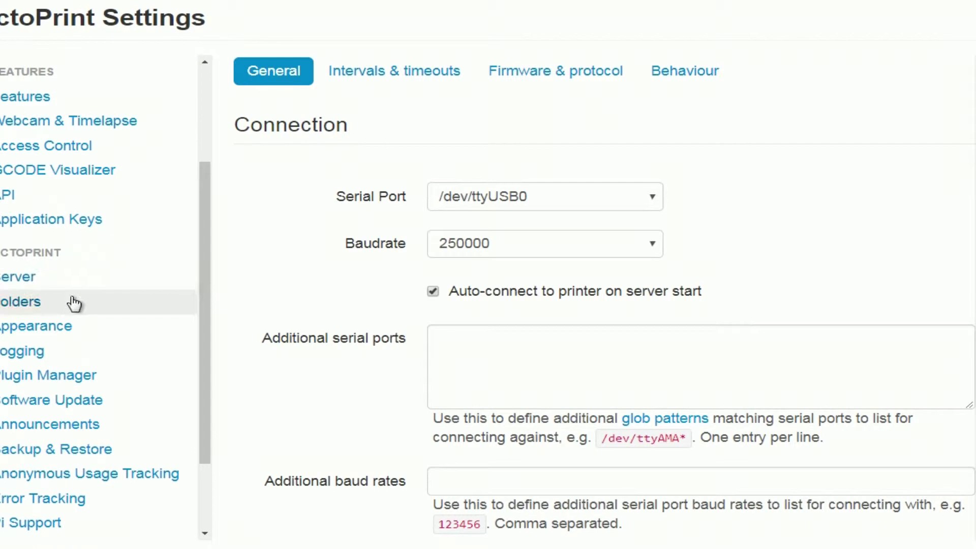
{"action": "scroll", "coordinate": [73, 303], "scroll_direction": "up", "scroll_amount": 3}
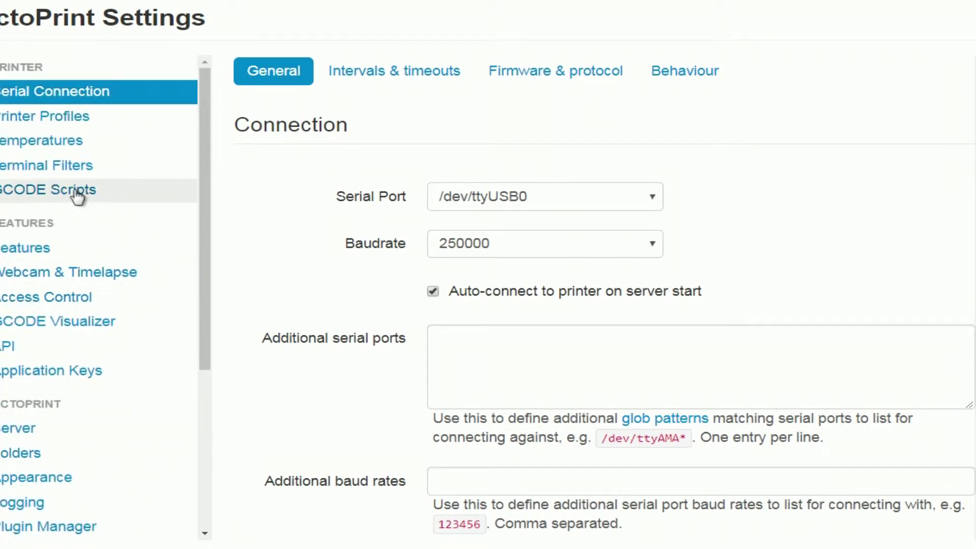
{"action": "scroll", "coordinate": [87, 337], "scroll_direction": "down", "scroll_amount": 3}
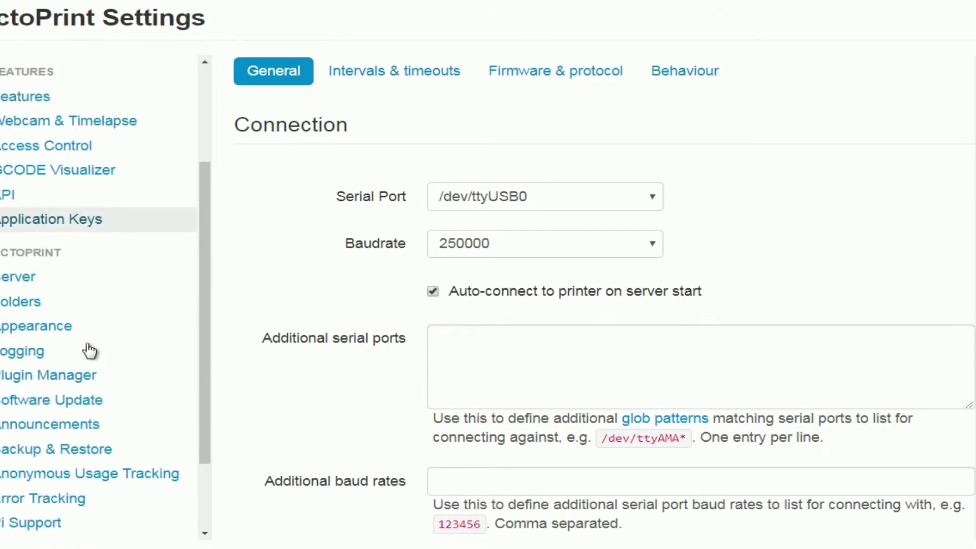
{"action": "scroll", "coordinate": [89, 351], "scroll_direction": "down", "scroll_amount": 2}
{"action": "left_click", "coordinate": [79, 303]}
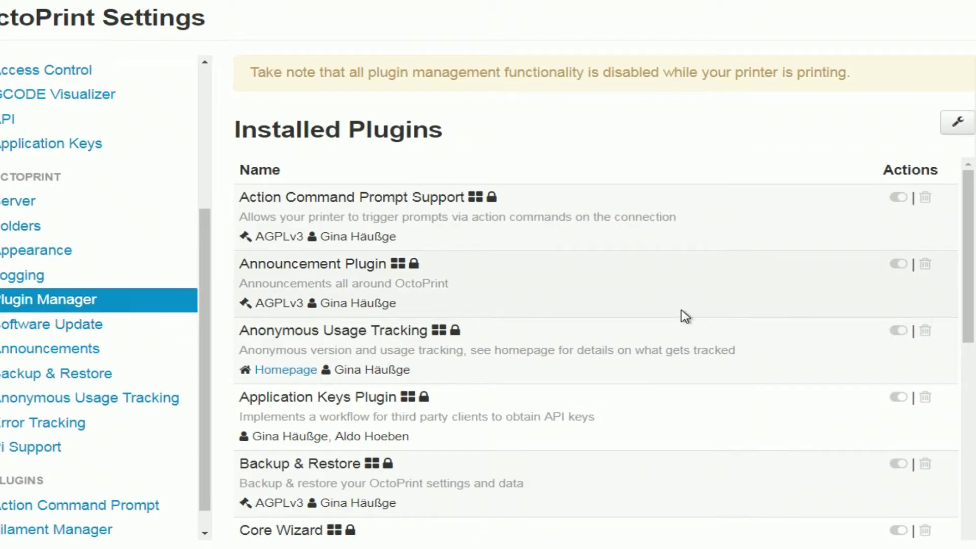
Step: Scroll the Installed Plugins list to the Filament Manager 0.5.3 entry
{"action": "scroll", "coordinate": [685, 316], "scroll_direction": "down", "scroll_amount": 2}
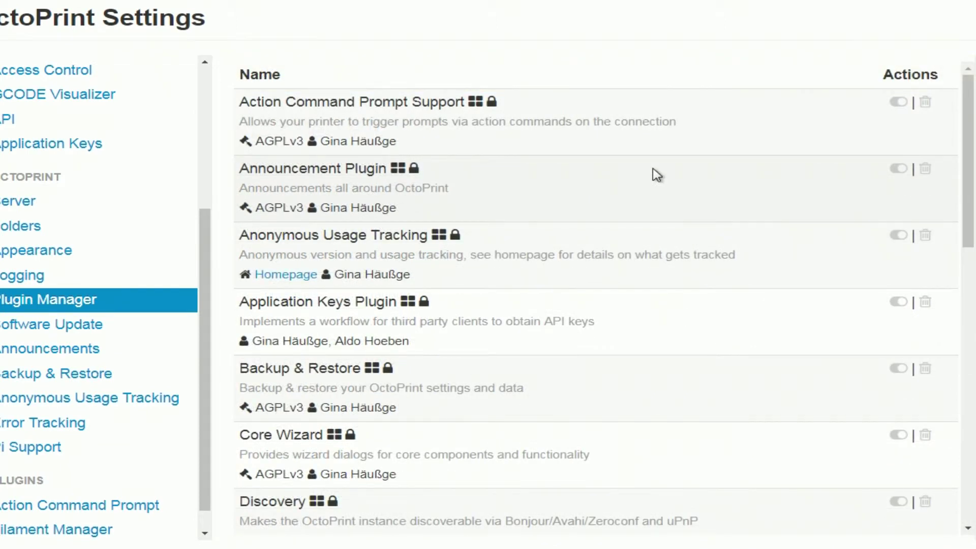
{"action": "scroll", "coordinate": [656, 178], "scroll_direction": "down", "scroll_amount": 8}
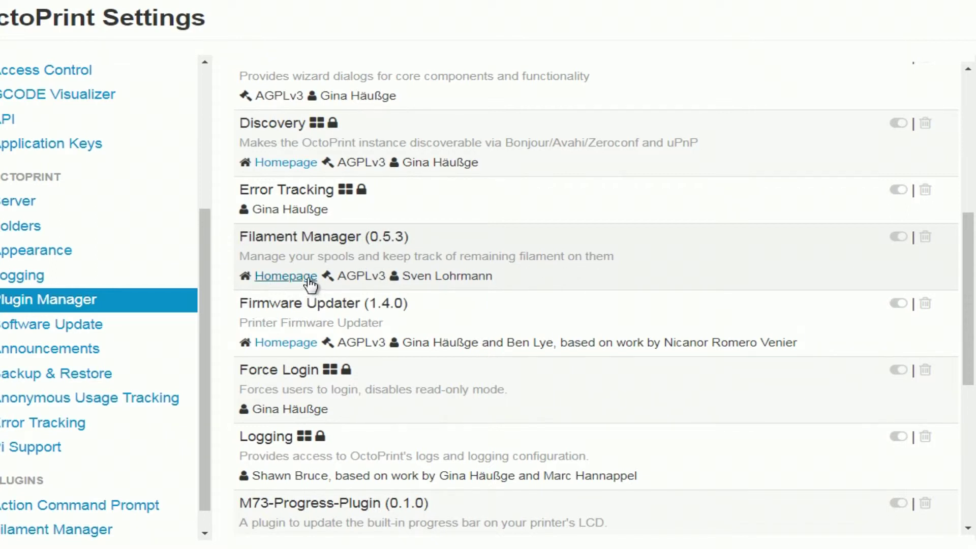
{"action": "scroll", "coordinate": [311, 286], "scroll_direction": "down", "scroll_amount": 3}
{"action": "scroll", "coordinate": [309, 285], "scroll_direction": "down", "scroll_amount": 6}
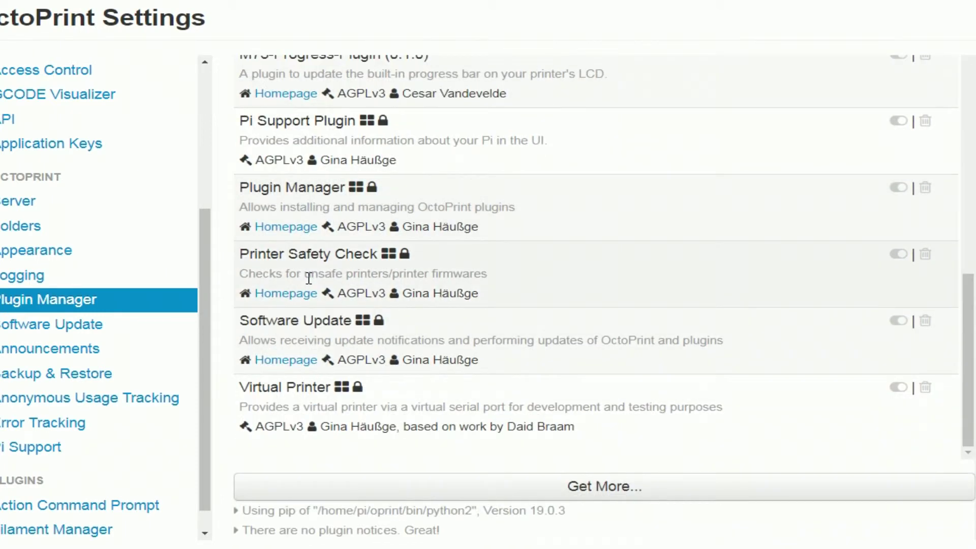
{"action": "scroll", "coordinate": [309, 278], "scroll_direction": "up", "scroll_amount": 5}
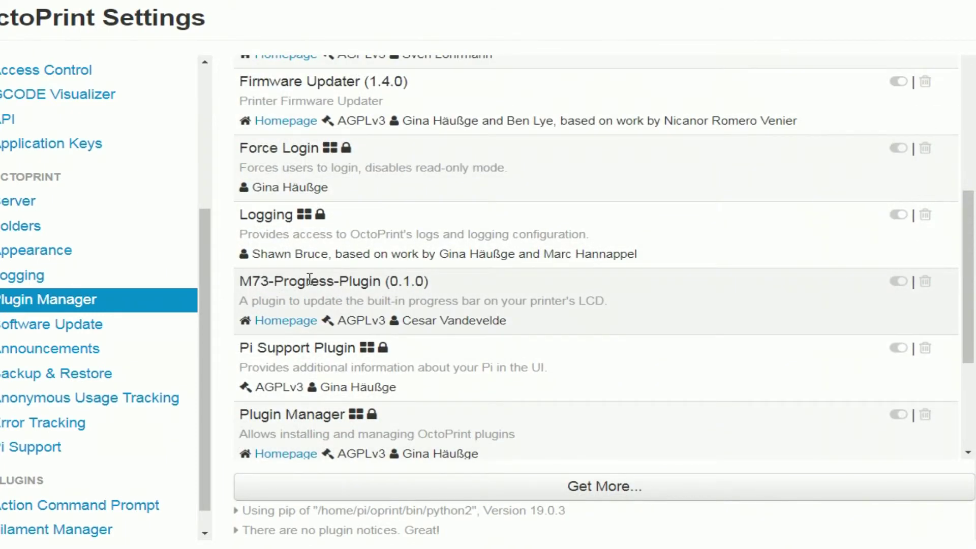
{"action": "scroll", "coordinate": [308, 279], "scroll_direction": "up", "scroll_amount": 3}
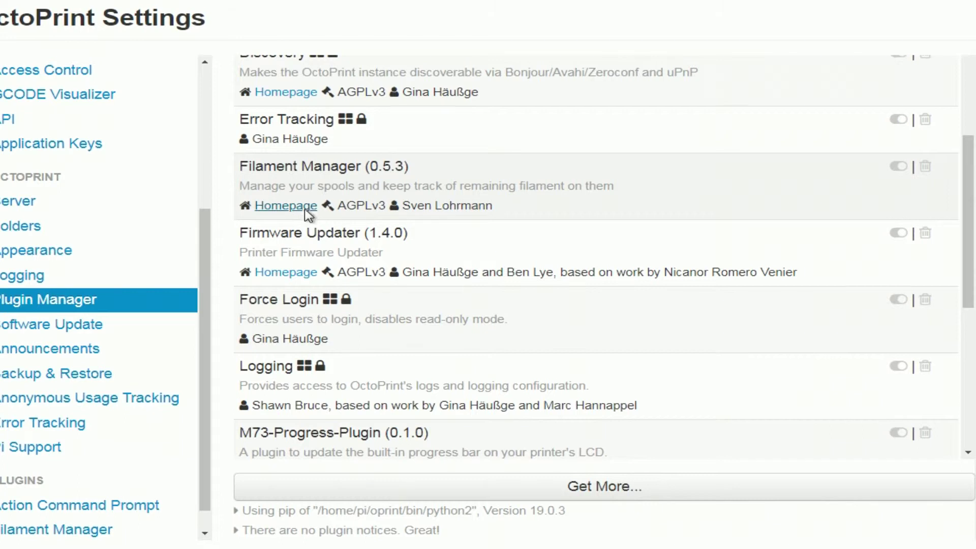
Step: Open Filament Manager's GitHub homepage and scroll to the screenshots folder
{"action": "left_click", "coordinate": [285, 205]}
{"action": "scroll", "coordinate": [325, 244], "scroll_direction": "down", "scroll_amount": 5}
{"action": "scroll", "coordinate": [325, 253], "scroll_direction": "down", "scroll_amount": 5}
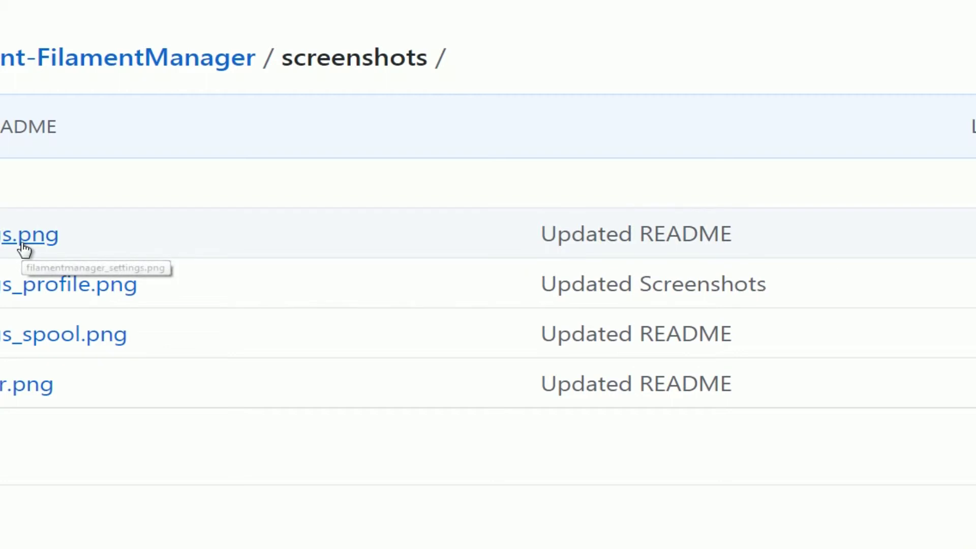
Step: View the filamentmanager_settings.png Filament Spools screenshot
{"action": "left_click", "coordinate": [24, 249]}
{"action": "scroll", "coordinate": [104, 283], "scroll_direction": "down", "scroll_amount": 10}
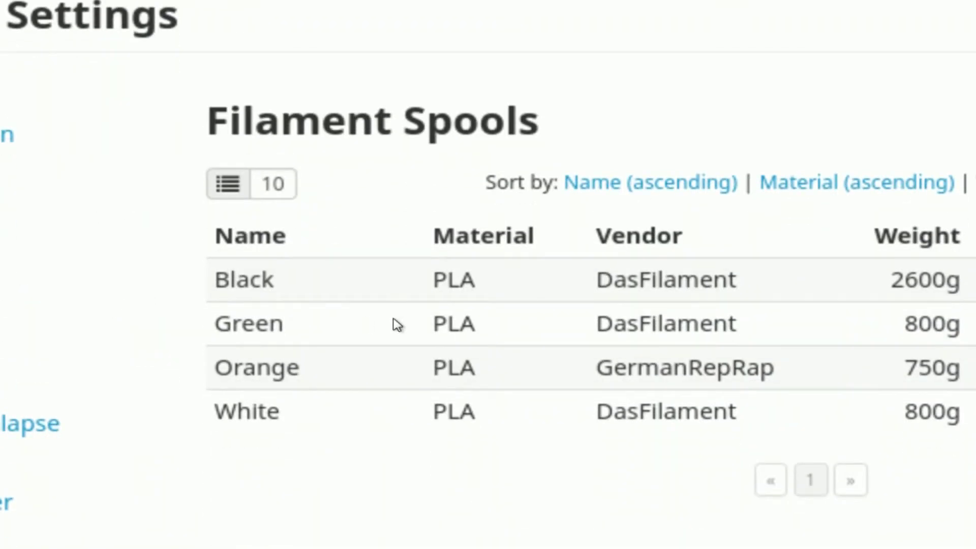
{"action": "scroll", "coordinate": [395, 328], "scroll_direction": "down", "scroll_amount": 3}
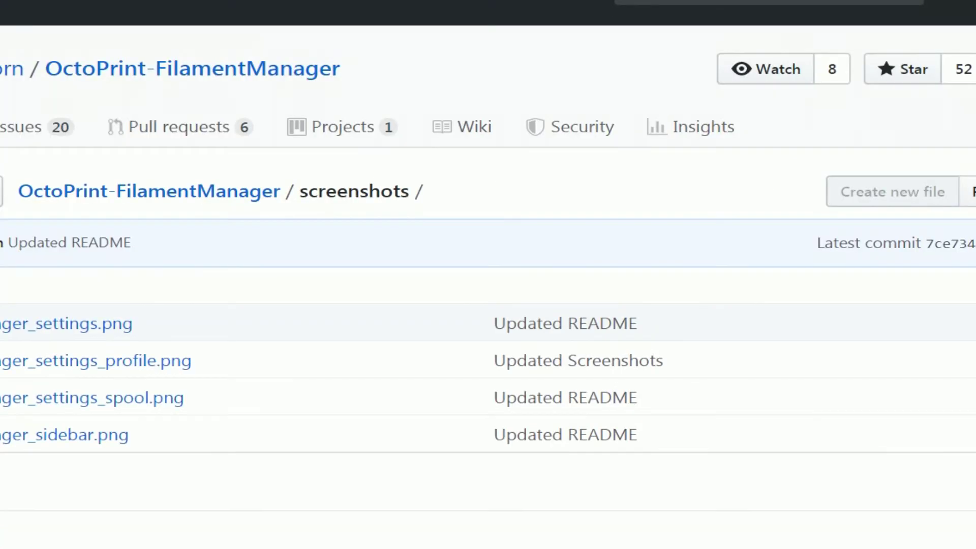
Step: View the filamentmanager_settings_profile.png Filament Profiles screenshot
{"action": "left_click", "coordinate": [53, 363]}
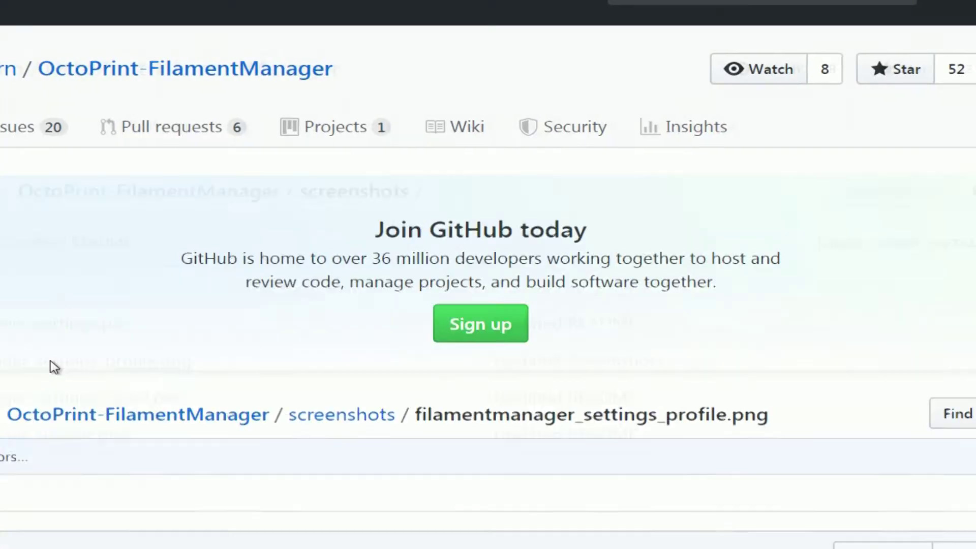
{"action": "scroll", "coordinate": [174, 371], "scroll_direction": "down", "scroll_amount": 5}
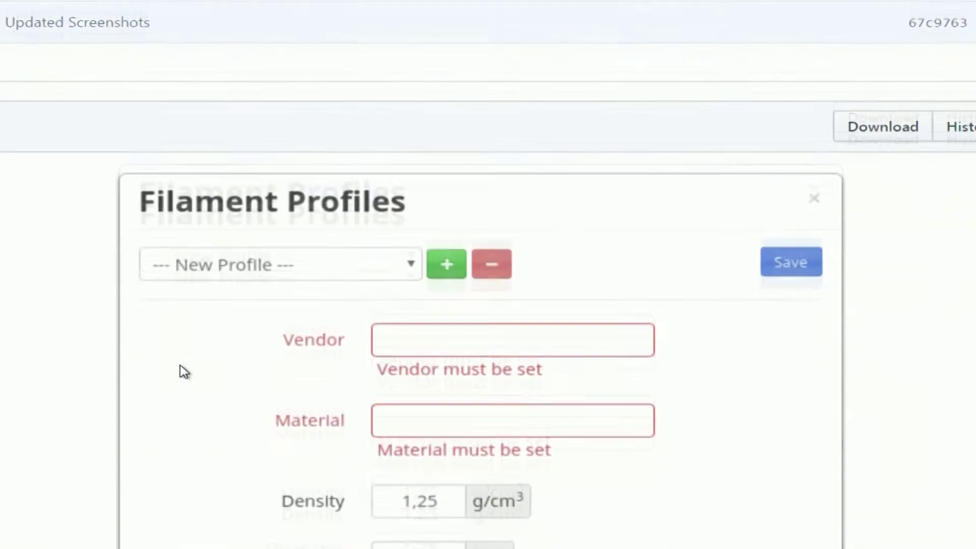
{"action": "scroll", "coordinate": [184, 372], "scroll_direction": "down", "scroll_amount": 3}
{"action": "scroll", "coordinate": [184, 372], "scroll_direction": "down", "scroll_amount": 1}
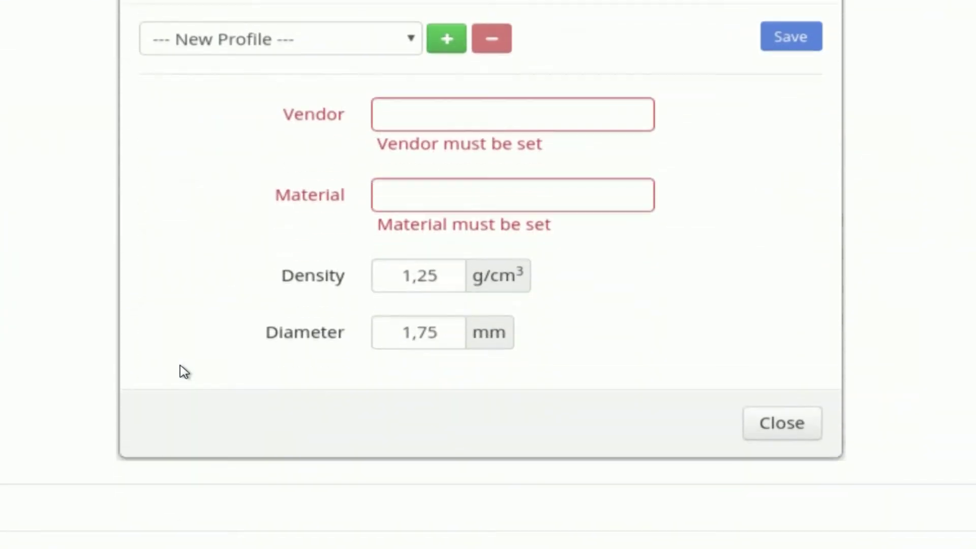
{"action": "scroll", "coordinate": [184, 372], "scroll_direction": "up", "scroll_amount": 1}
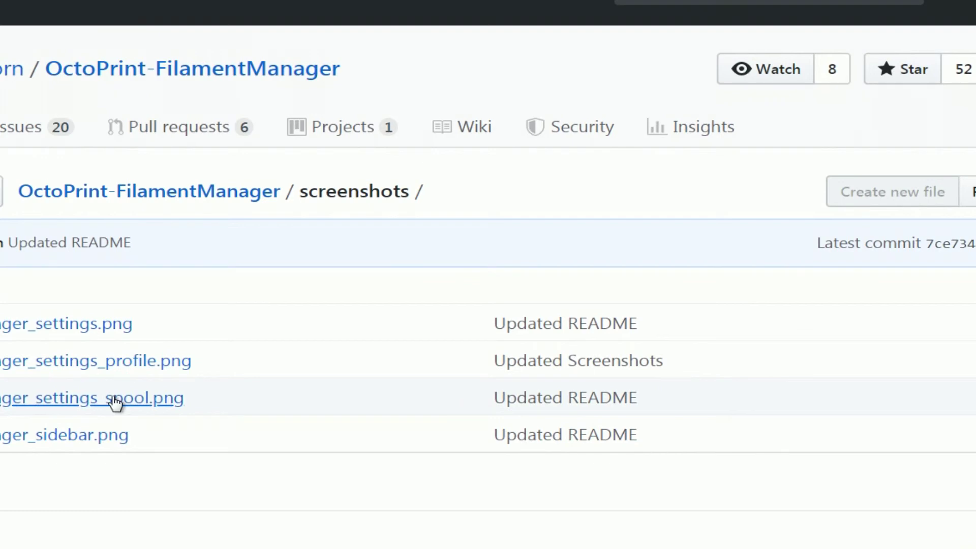
Step: View filamentmanager_settings_spool.png, then return to the screenshots folder listing
{"action": "left_click", "coordinate": [114, 401]}
{"action": "scroll", "coordinate": [188, 402], "scroll_direction": "down", "scroll_amount": 8}
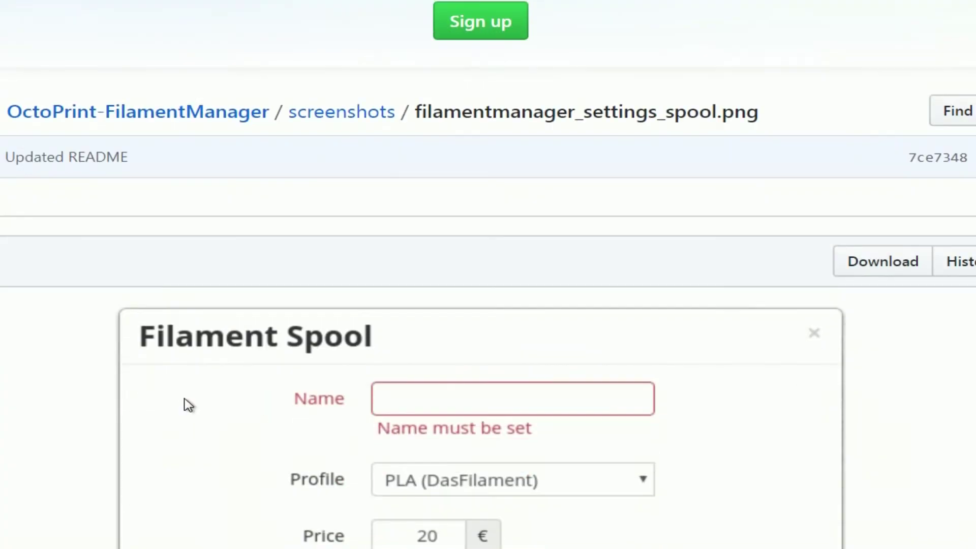
{"action": "scroll", "coordinate": [188, 405], "scroll_direction": "down", "scroll_amount": 4}
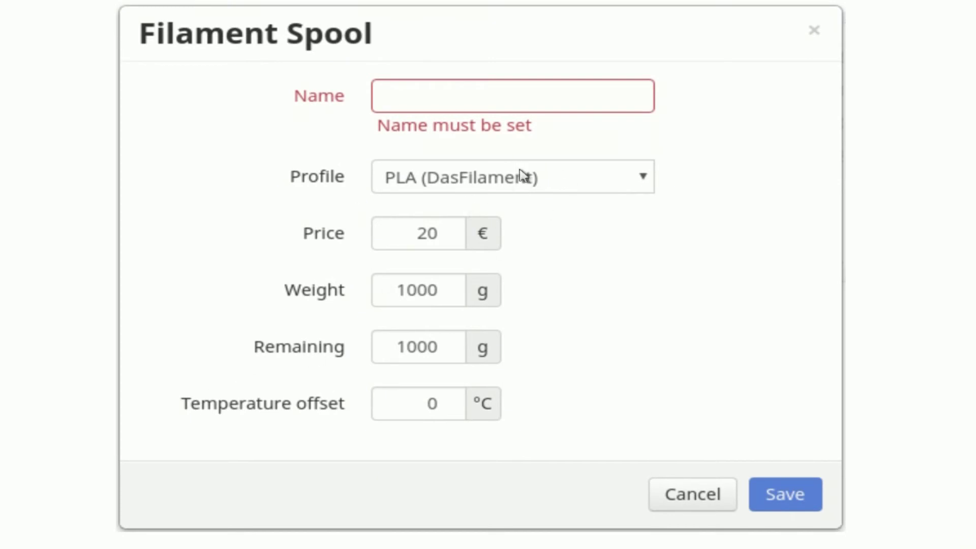
{"action": "scroll", "coordinate": [623, 263], "scroll_direction": "down", "scroll_amount": 2}
{"action": "scroll", "coordinate": [584, 273], "scroll_direction": "up", "scroll_amount": 3}
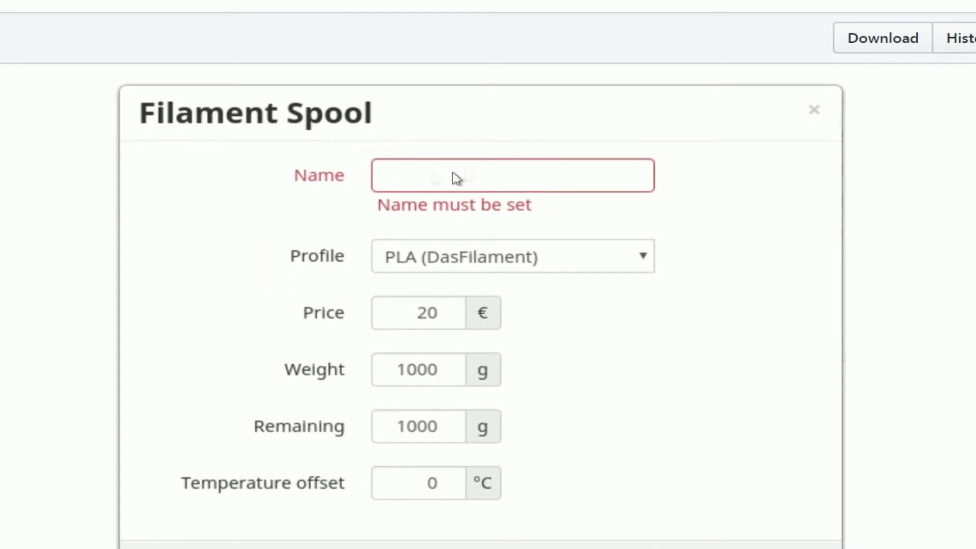
{"action": "scroll", "coordinate": [431, 198], "scroll_direction": "up", "scroll_amount": 3}
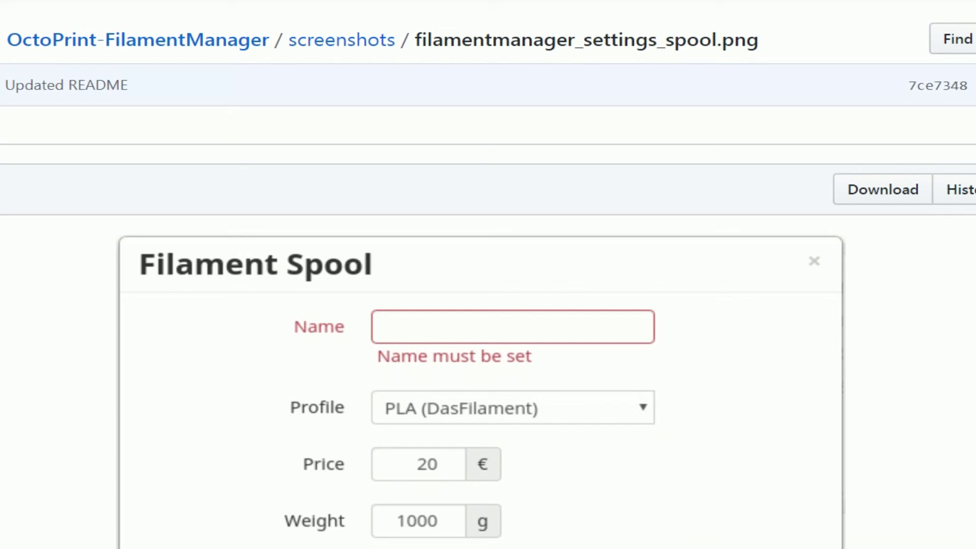
{"action": "key", "text": "alt+Left"}
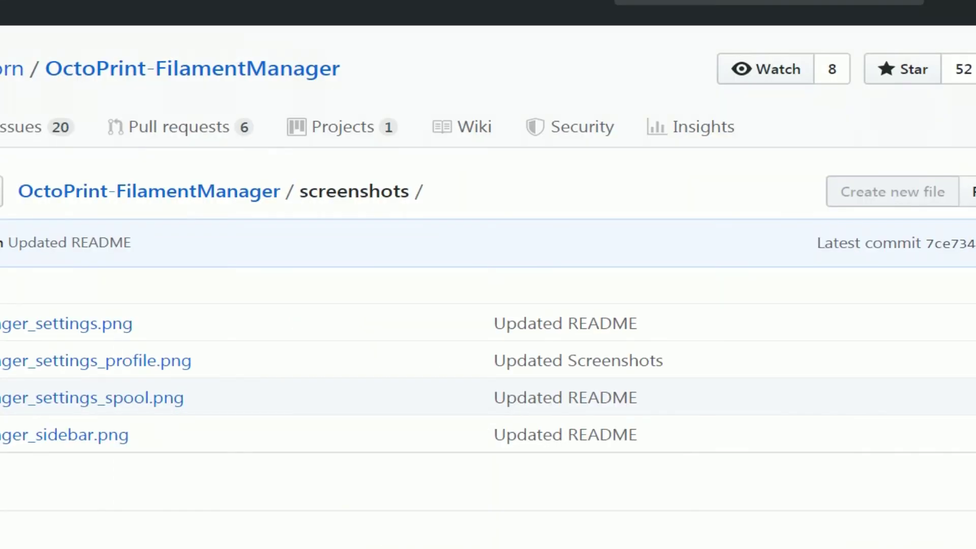
Step: View filamentmanager_sidebar.png showing State Operational and Tool 0 set to White 98g PLA
{"action": "left_click", "coordinate": [101, 437]}
{"action": "scroll", "coordinate": [164, 424], "scroll_direction": "down", "scroll_amount": 5}
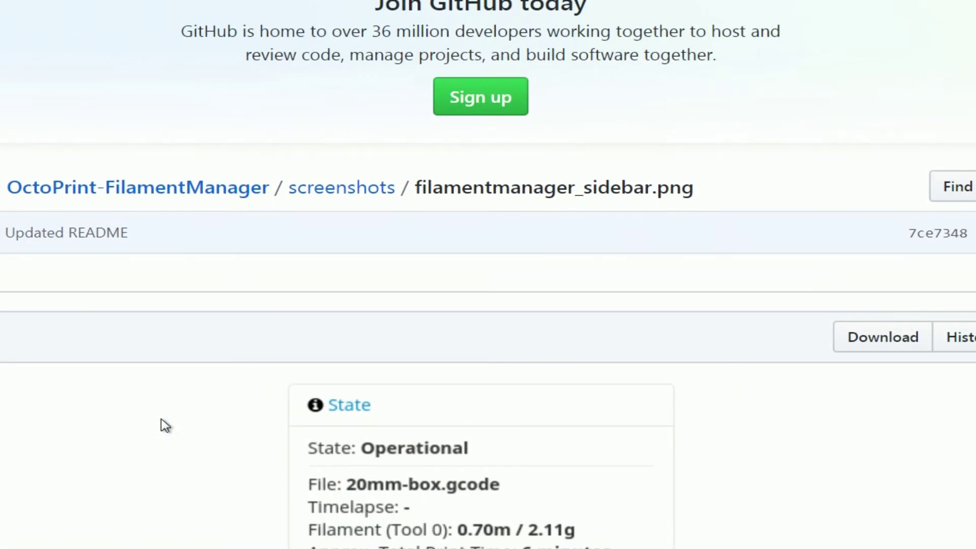
{"action": "scroll", "coordinate": [165, 425], "scroll_direction": "down", "scroll_amount": 5}
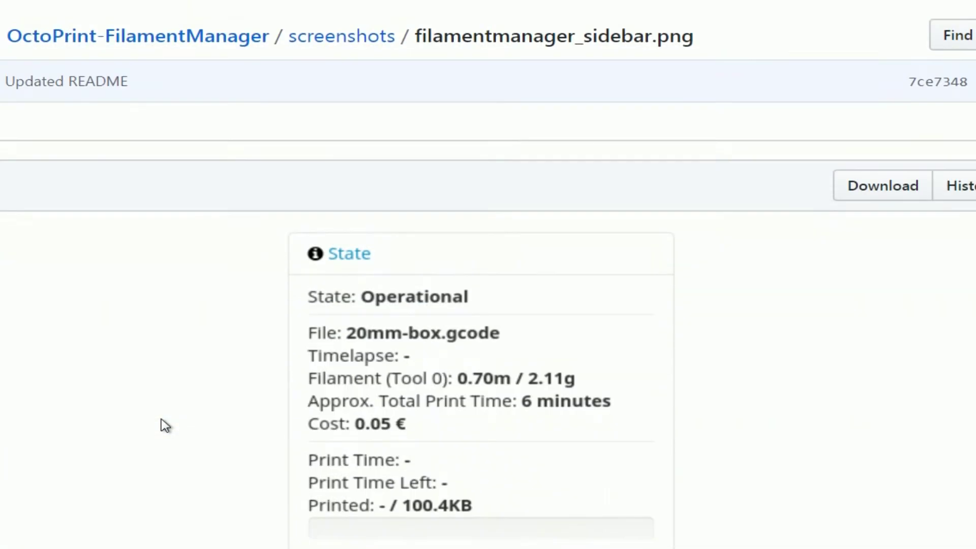
{"action": "scroll", "coordinate": [165, 426], "scroll_direction": "down", "scroll_amount": 2}
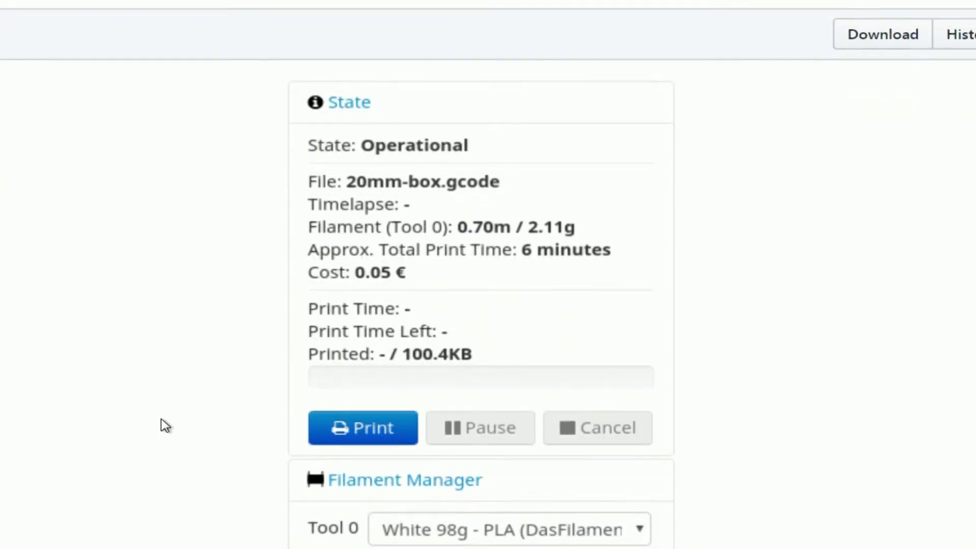
{"action": "scroll", "coordinate": [165, 425], "scroll_direction": "down", "scroll_amount": 2}
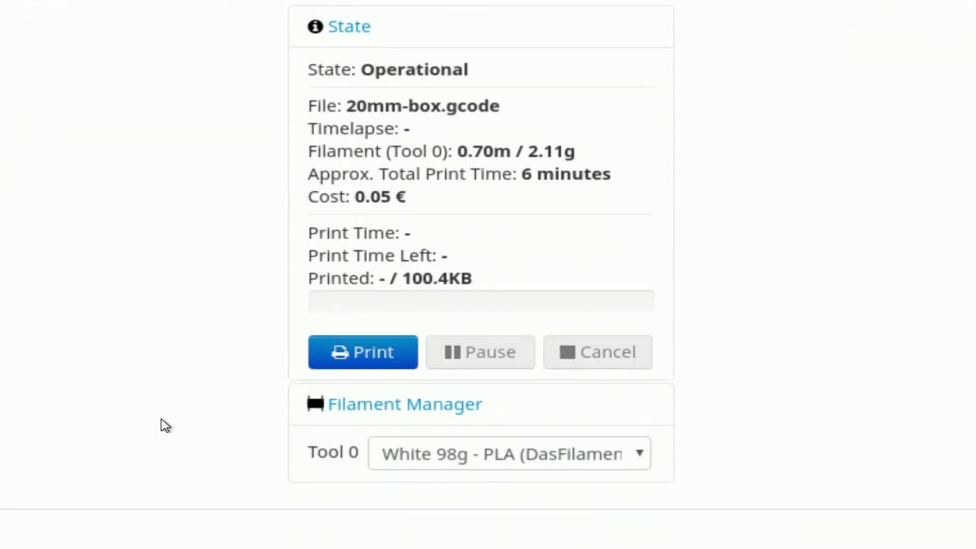
{"action": "scroll", "coordinate": [165, 426], "scroll_direction": "up", "scroll_amount": 2}
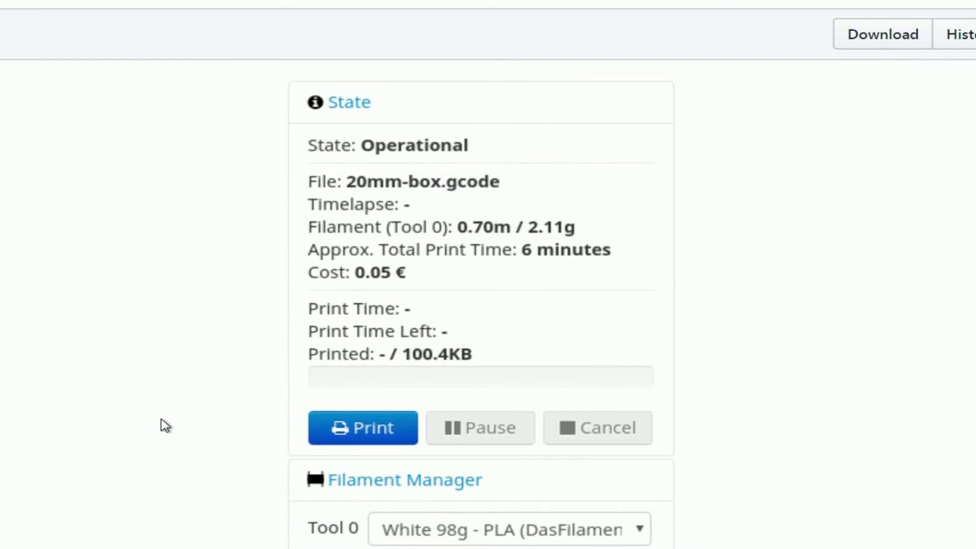
{"action": "scroll", "coordinate": [165, 426], "scroll_direction": "up", "scroll_amount": 10}
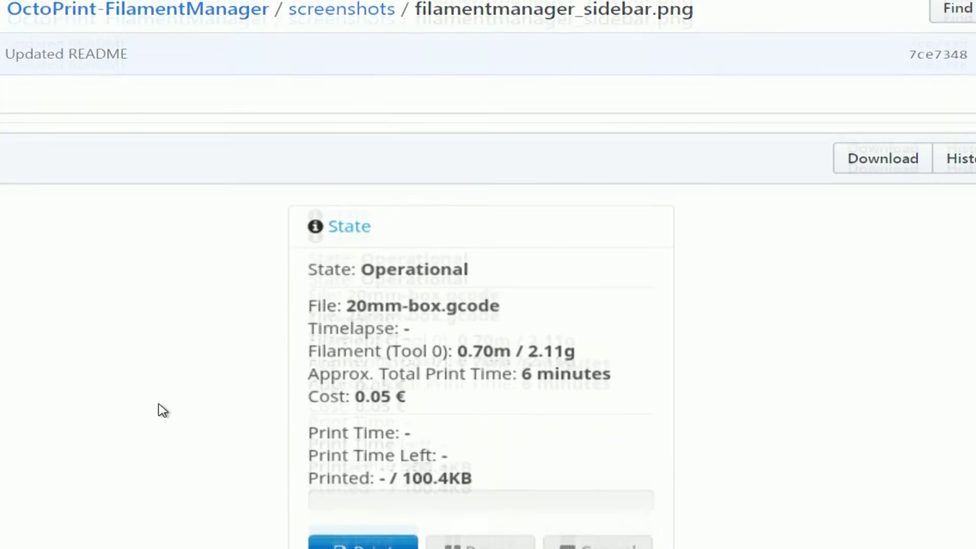